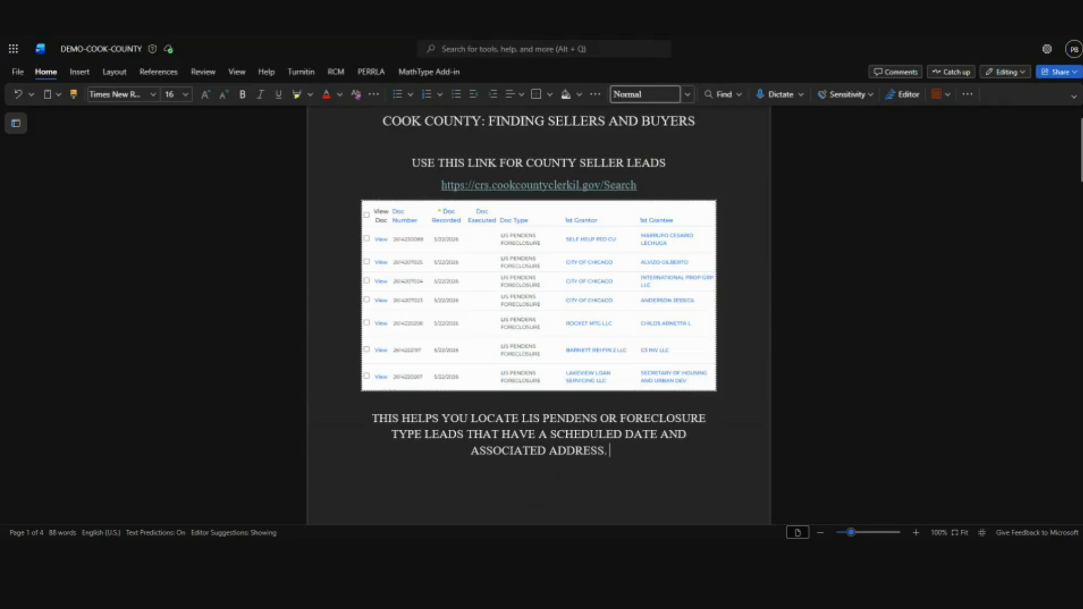
Step: Read through the Cook County guide, from the seller leads link to the sales history section and the state business entity search link
scroll(424, 247, "down", 1)
scroll(443, 255, "down", 9)
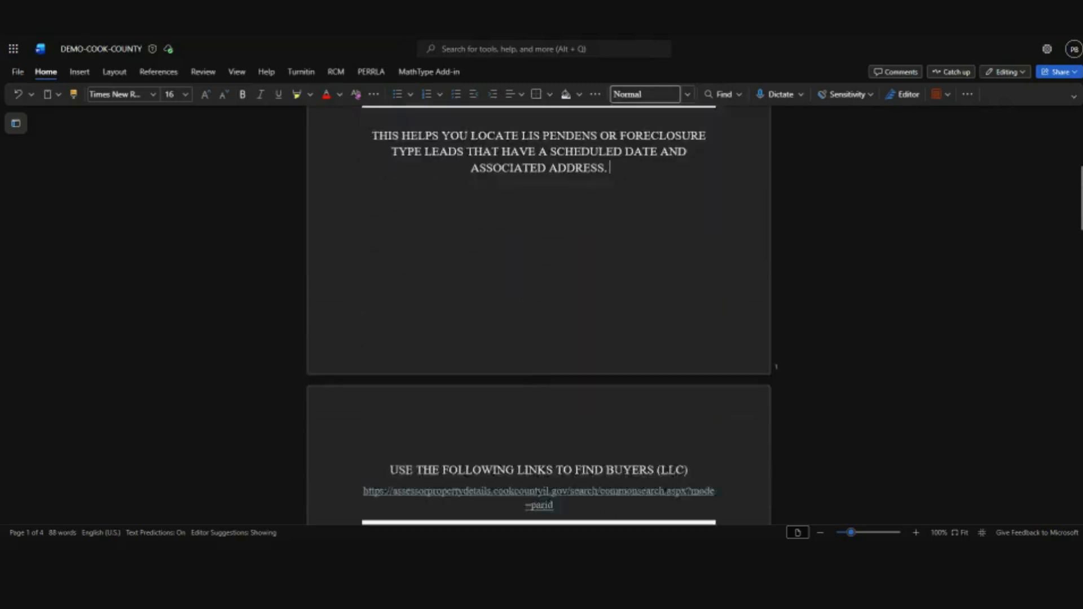
scroll(500, 340, "down", 1)
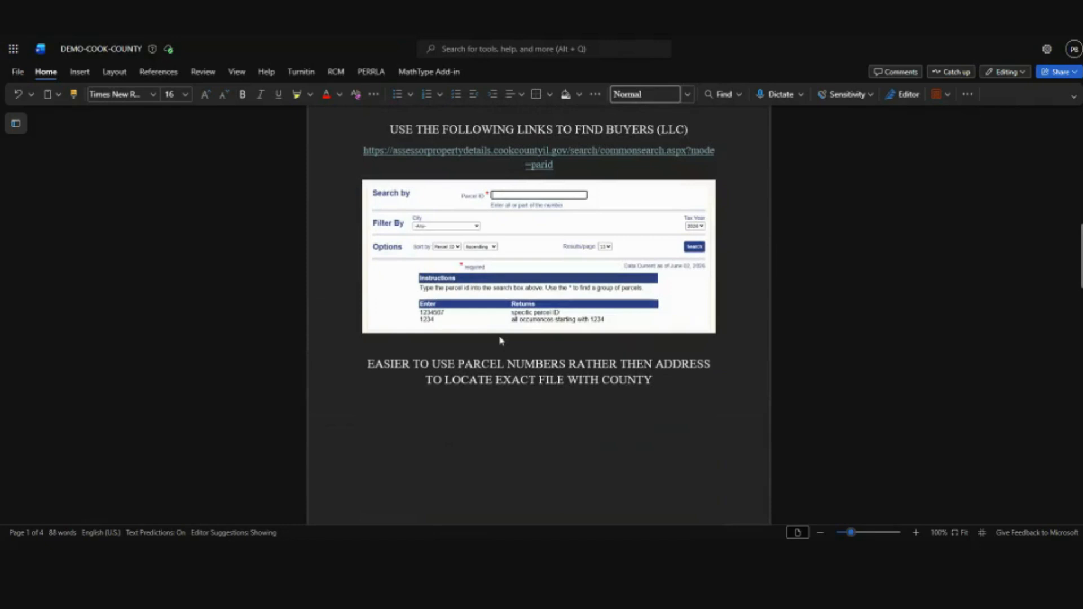
scroll(500, 341, "up", 1)
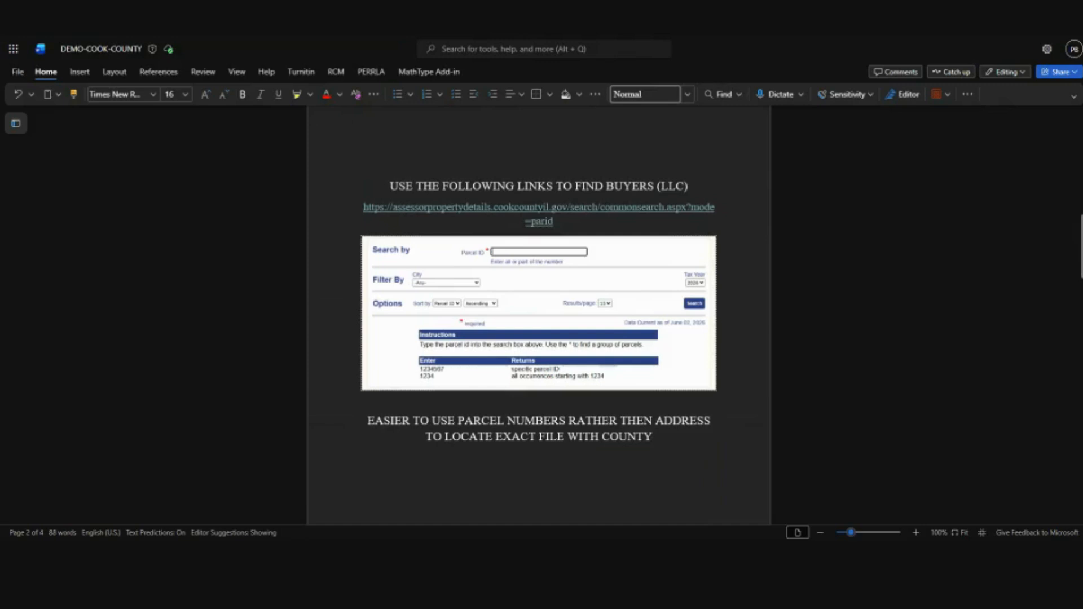
scroll(498, 336, "down", 10)
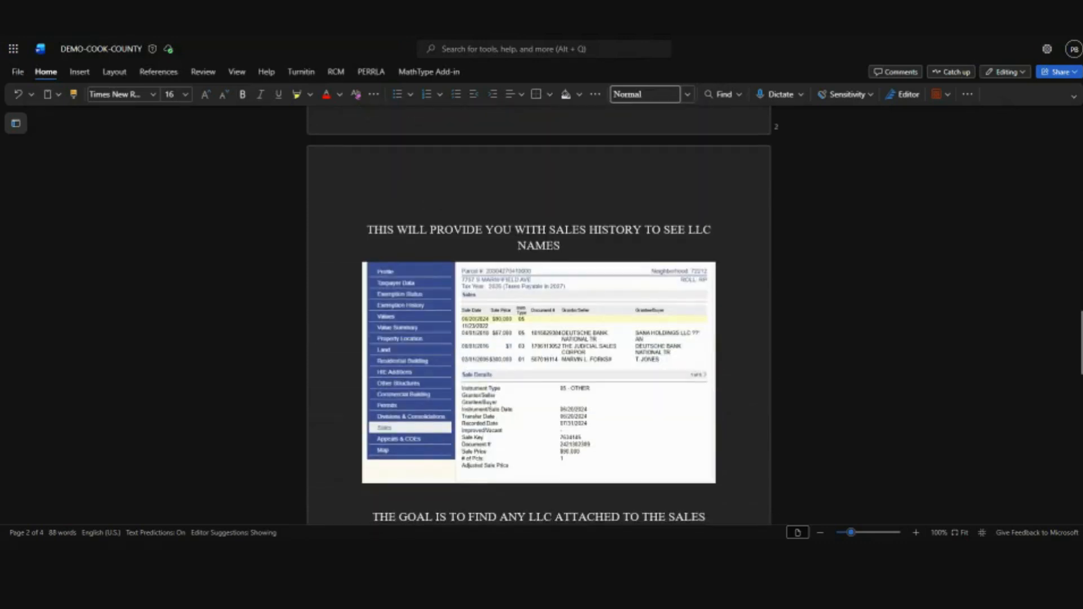
scroll(427, 373, "down", 1)
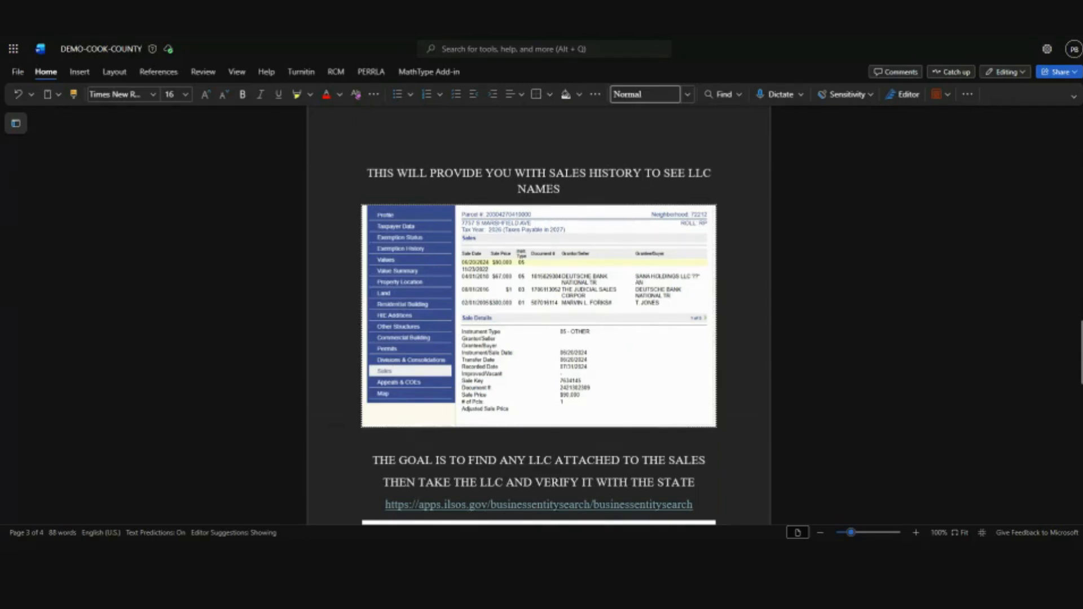
scroll(539, 310, "down", 5)
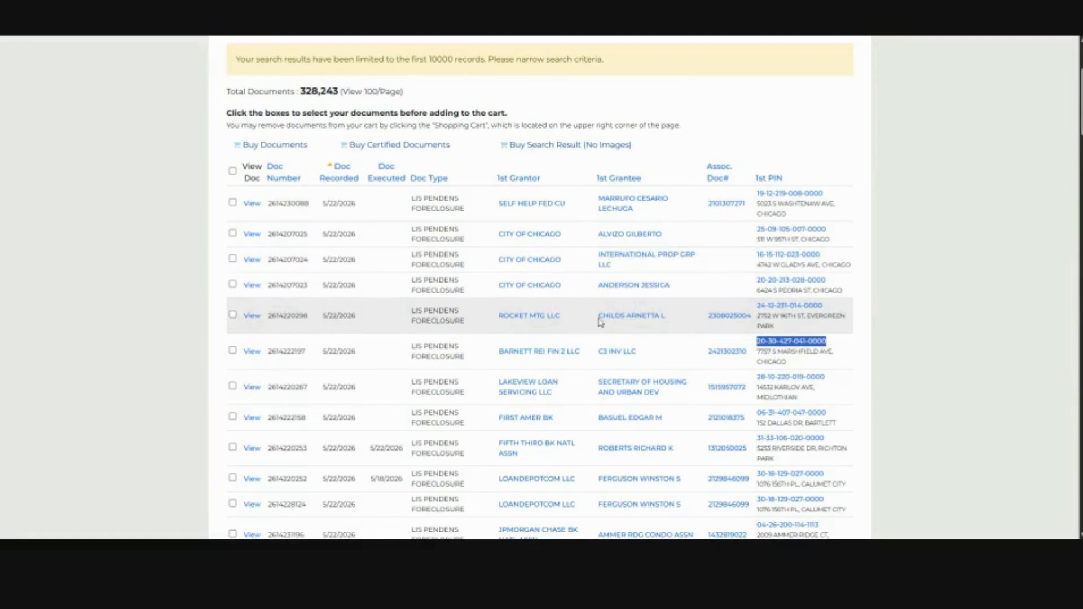
Step: Switch to the county clerk's Lis Pendens foreclosure results and select the parcel number of the second record
left_click(163, 284)
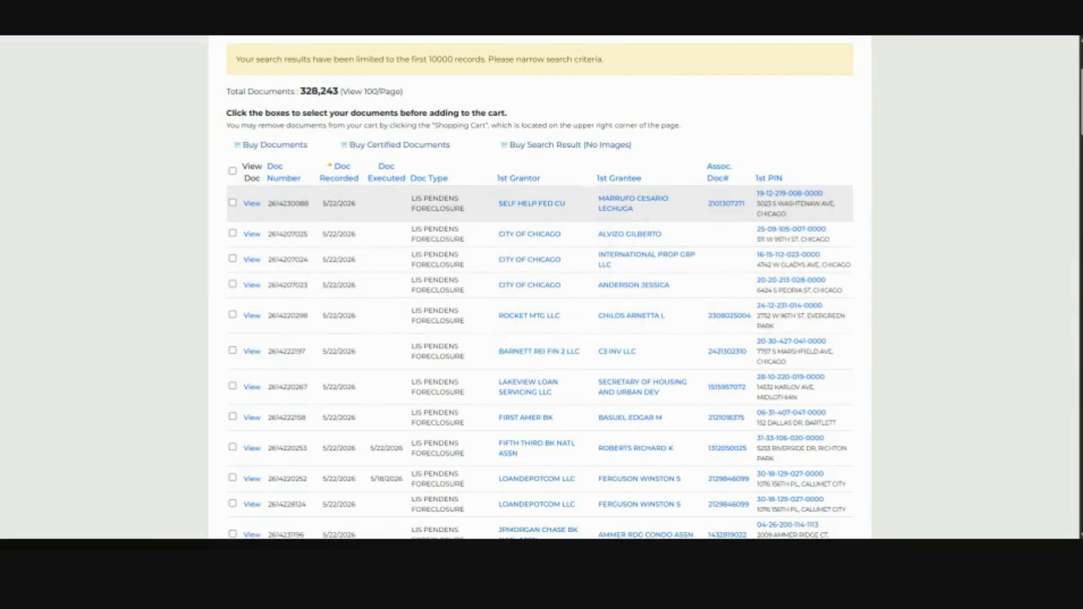
left_click_drag(757, 204, 843, 231)
left_click(756, 232)
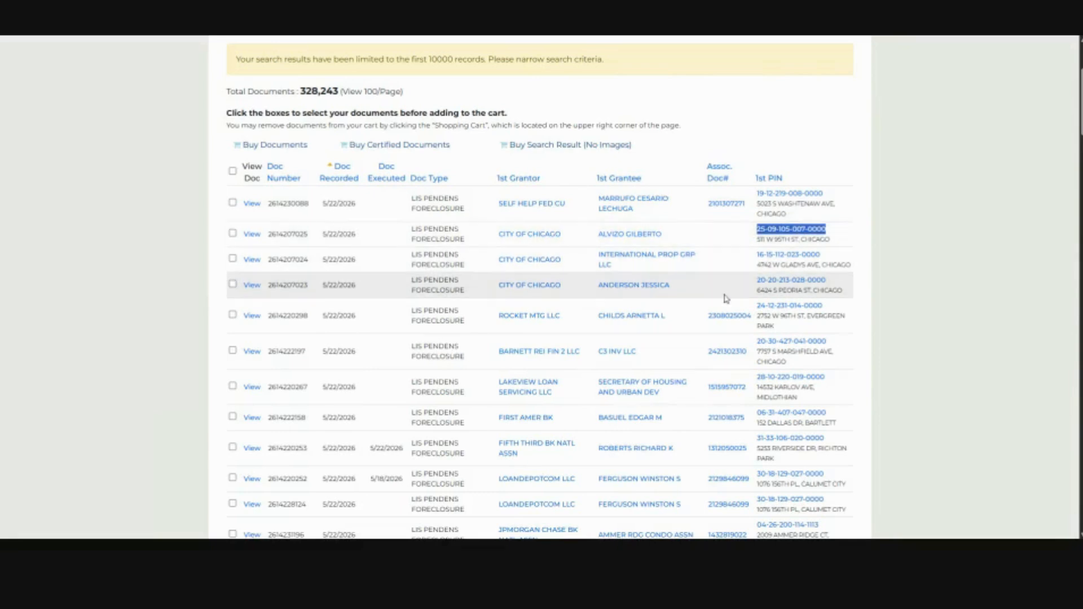
Step: Switch to the Assessor's Office site, copy the parcel number from the open property record, and search the property records by that parcel ID
left_click(495, 39)
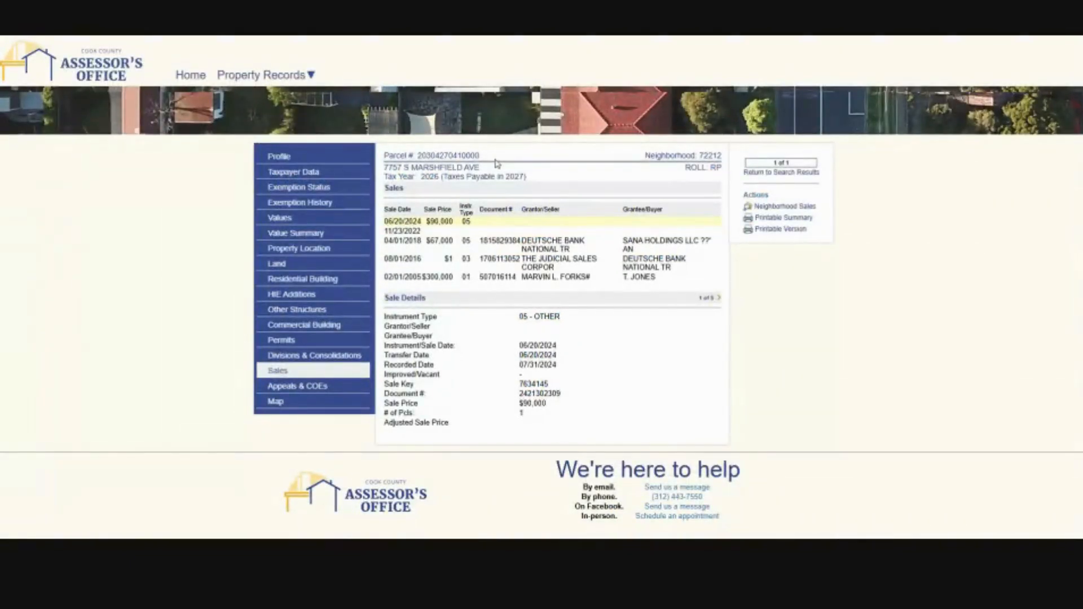
left_click_drag(479, 155, 416, 156)
key("ctrl+c")
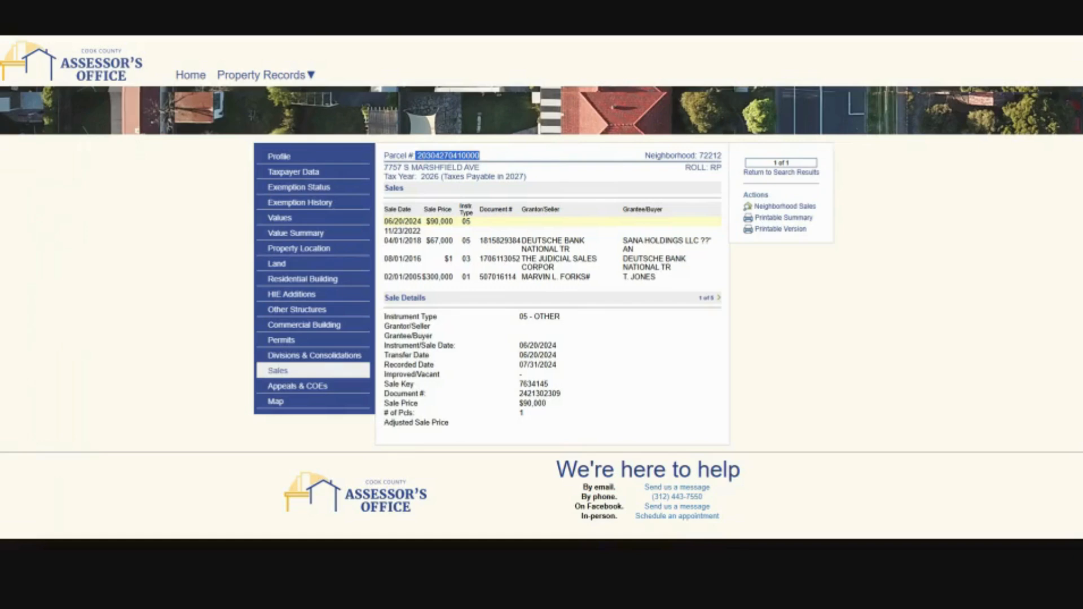
mouse_move(282, 76)
left_click(270, 120)
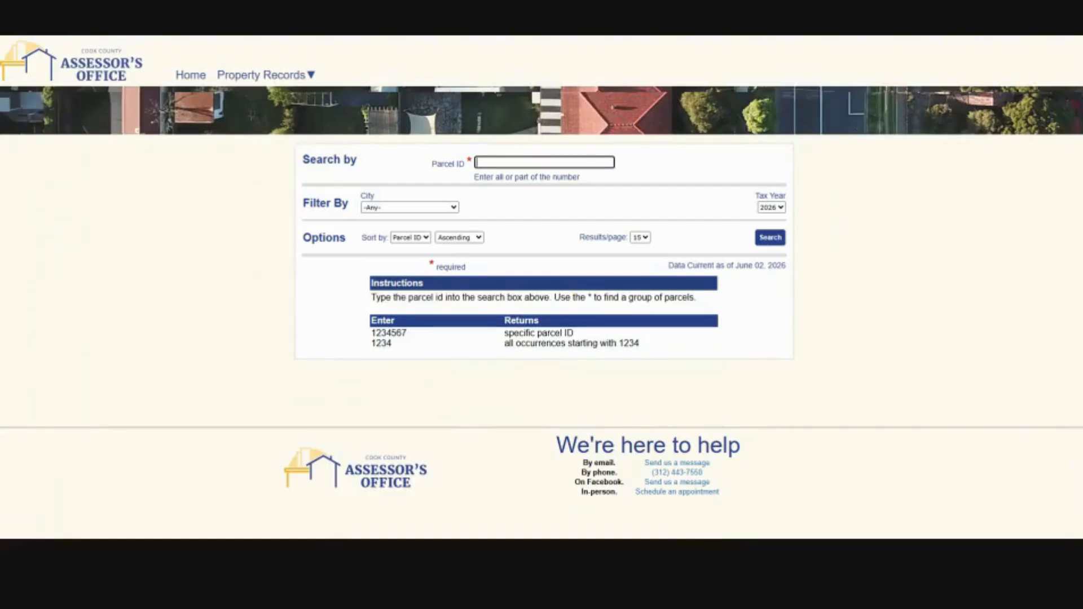
key("ctrl+v")
left_click(764, 239)
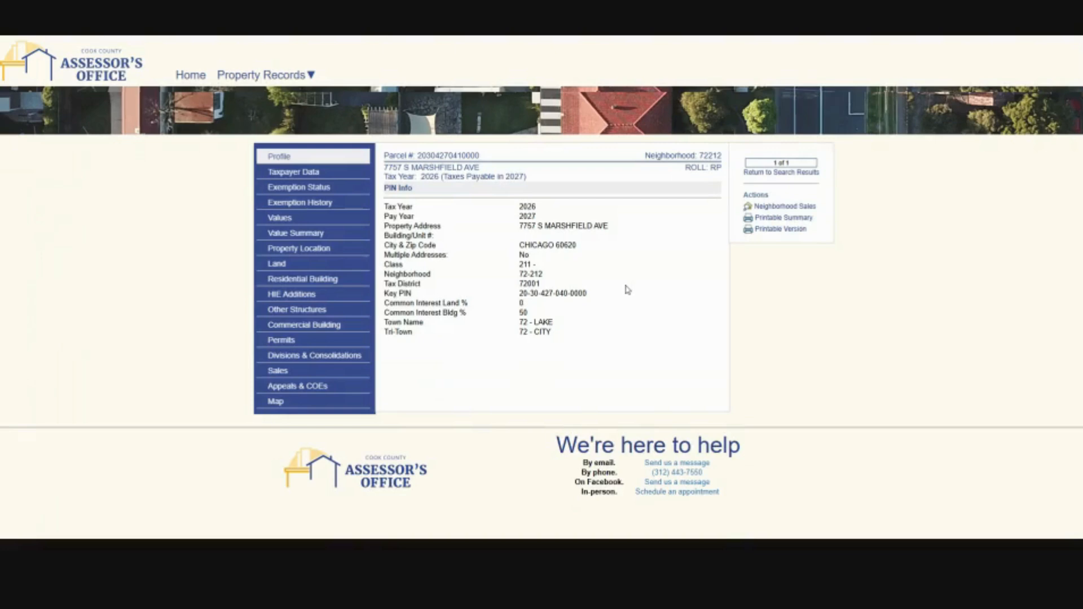
Step: Show the property's sales history and select the LLC named as grantee in the 04/01/2018 sale
left_click(288, 372)
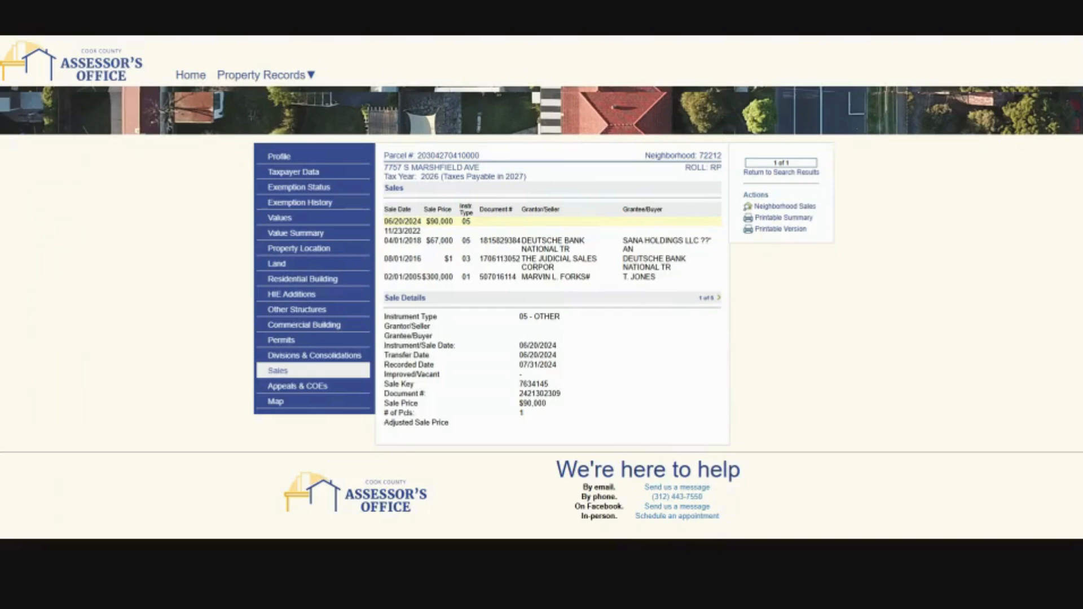
left_click_drag(623, 240, 702, 241)
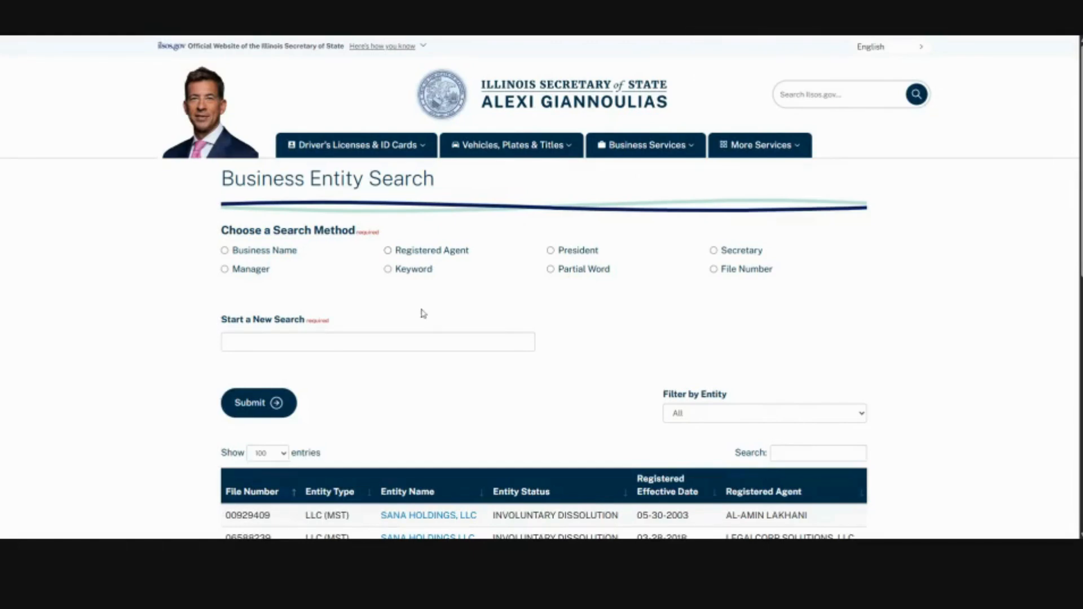
Step: Switch to the Illinois Secretary of State's Business Entity Search and search by business name for SANA HOLDINGS LLC
scroll(420, 312, "down", 1)
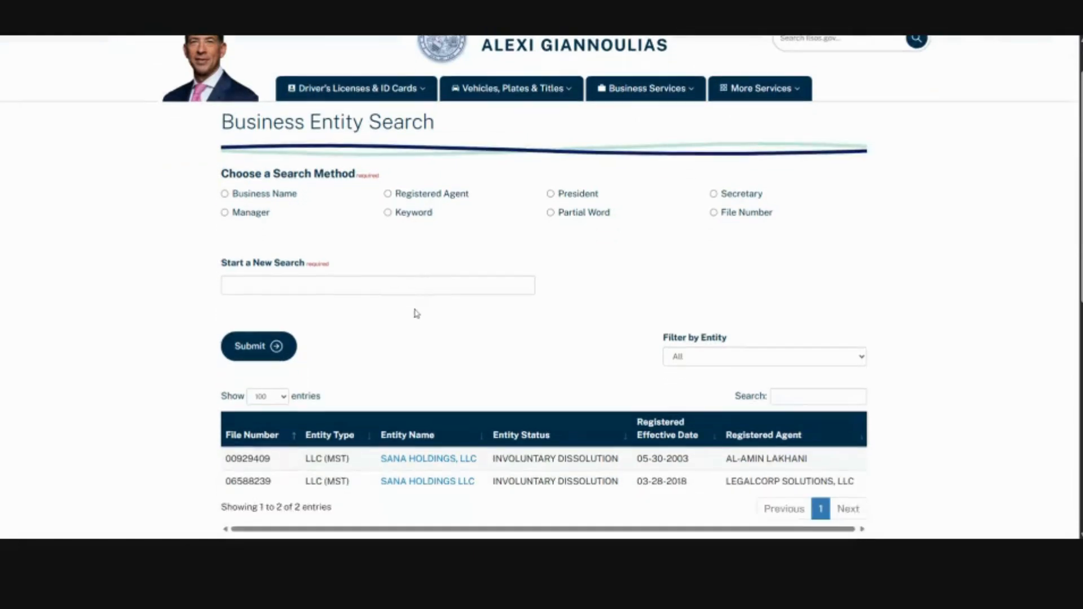
left_click(225, 193)
left_click(378, 285)
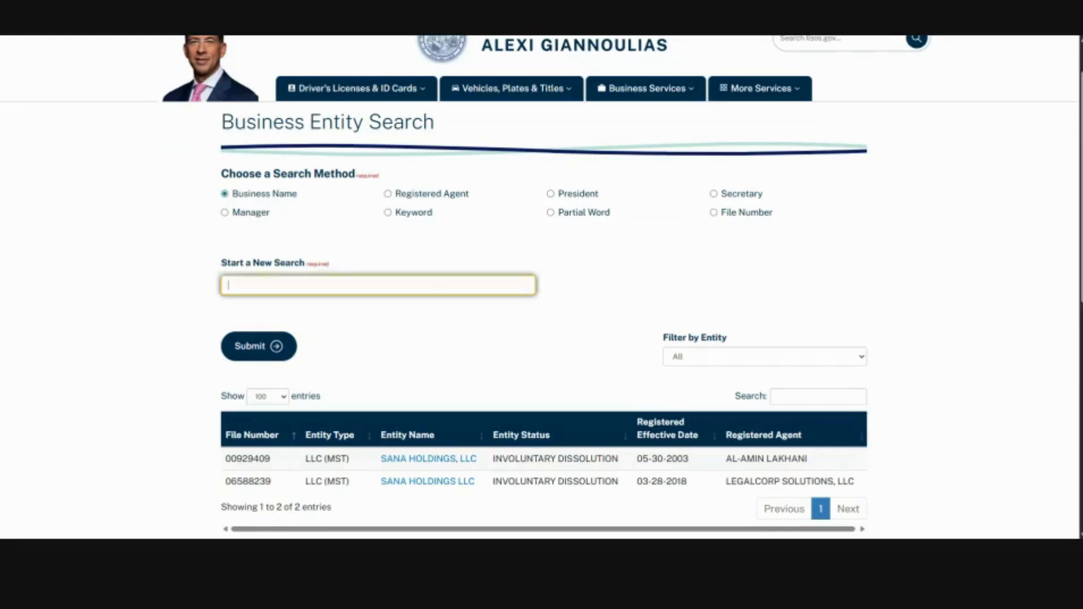
type("SANA HOLDINGS LLC")
left_click(263, 346)
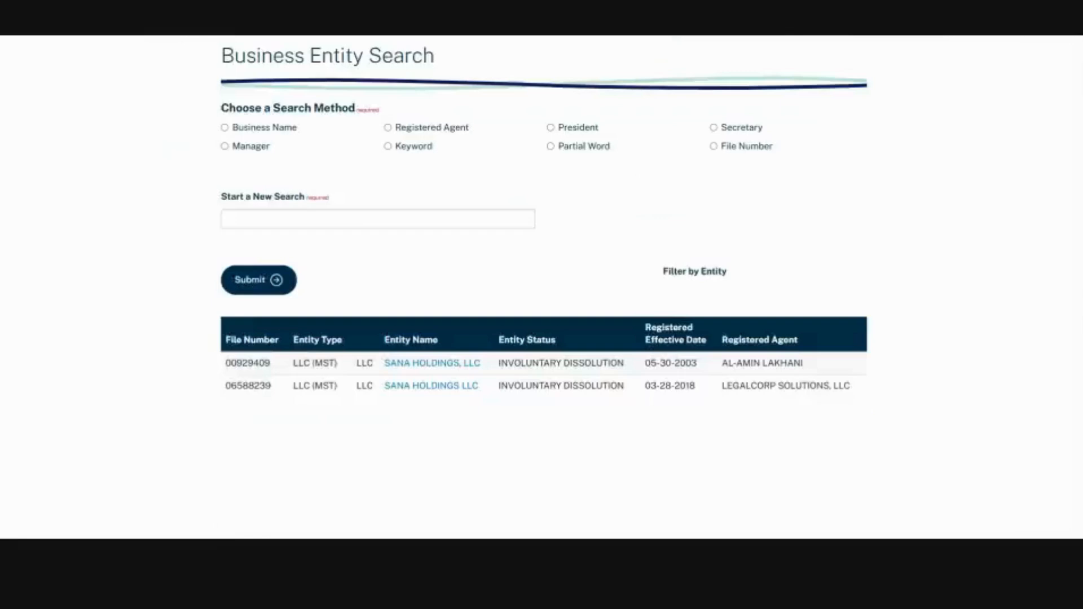
Step: Open the entity record of the first SANA HOLDINGS, LLC result and select its principal address
scroll(650, 325, "down", 4)
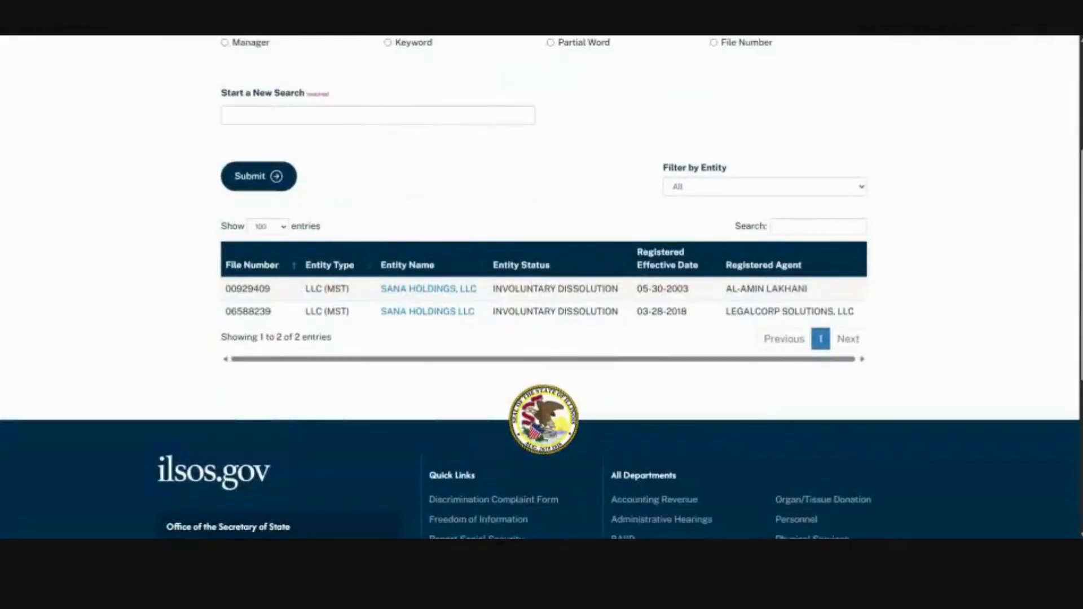
left_click(436, 293)
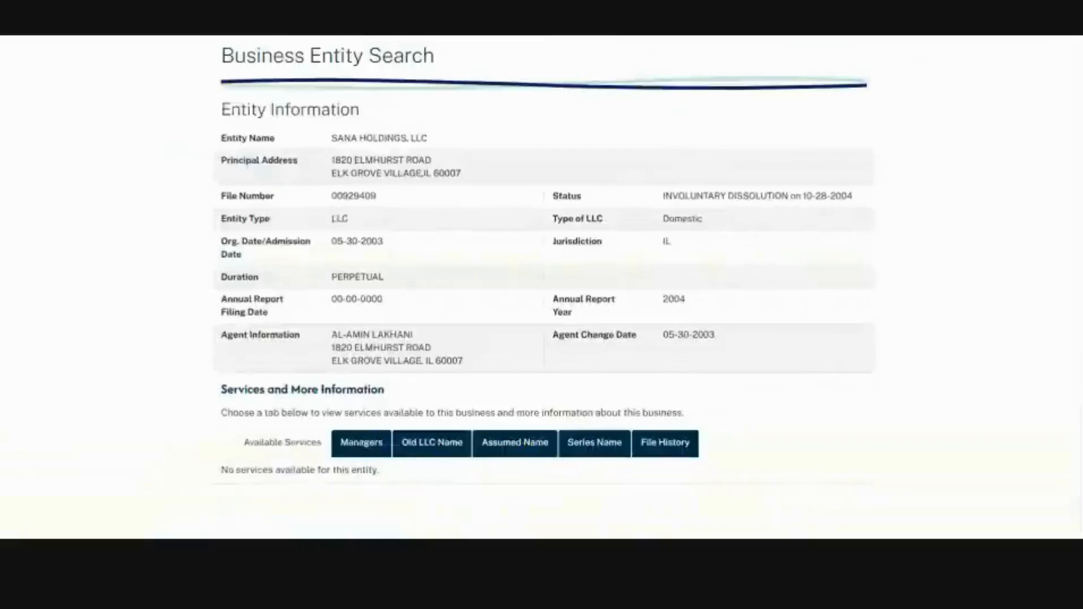
scroll(435, 295, "down", 1)
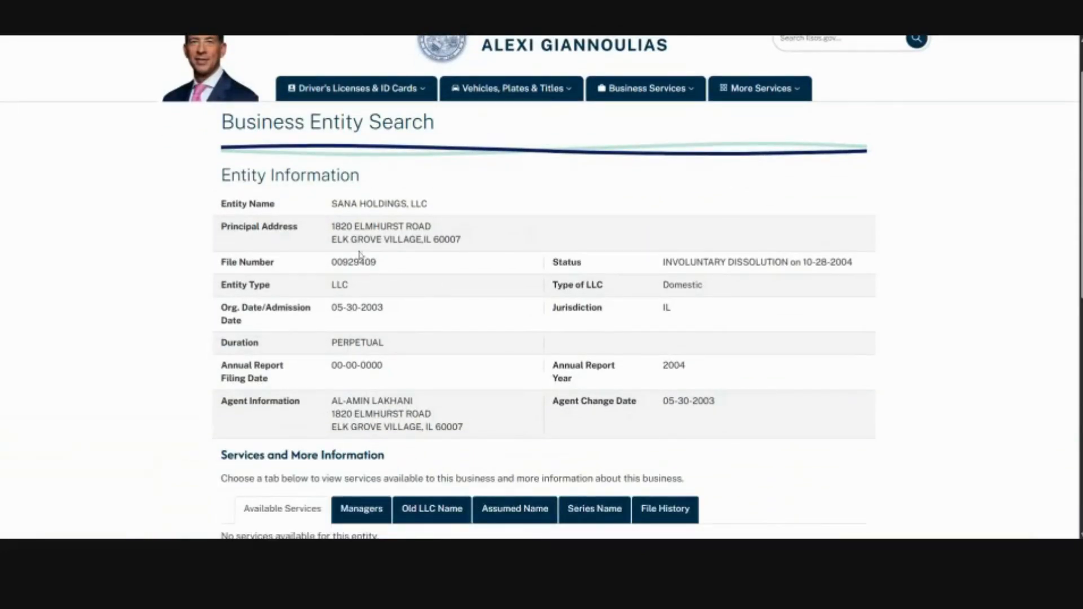
left_click_drag(331, 226, 474, 252)
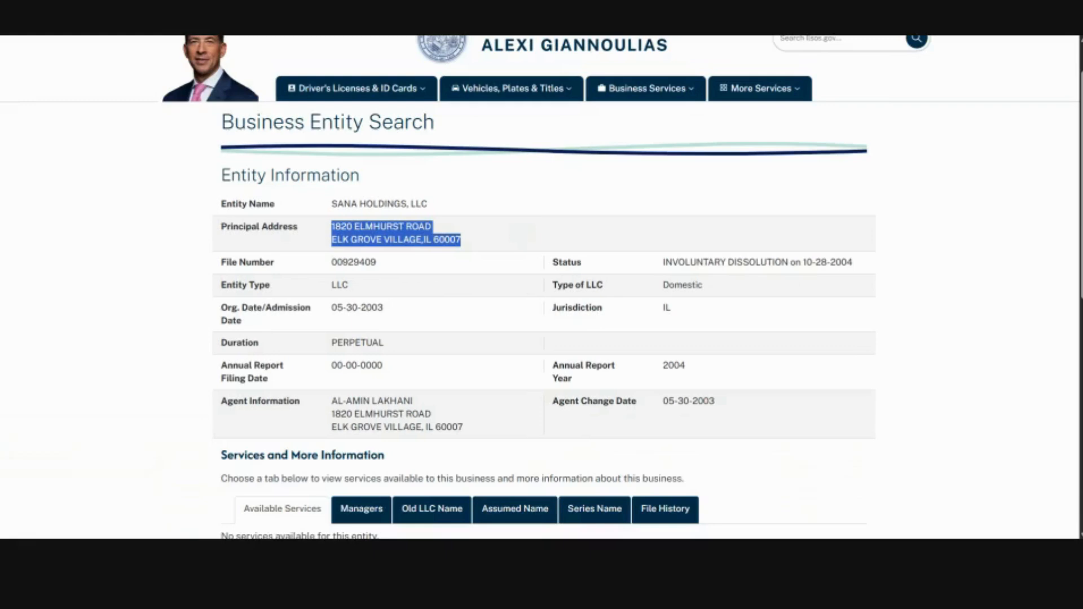
Step: Return to the county clerk's Lis Pendens foreclosure results and look through the records further down the list
left_click(409, 24)
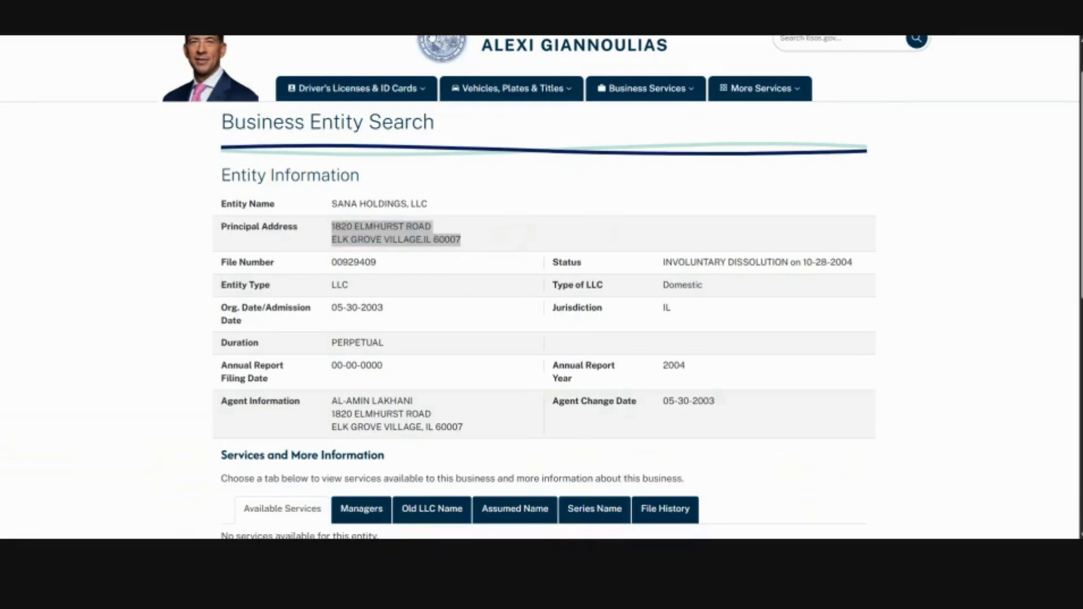
left_click(430, 22)
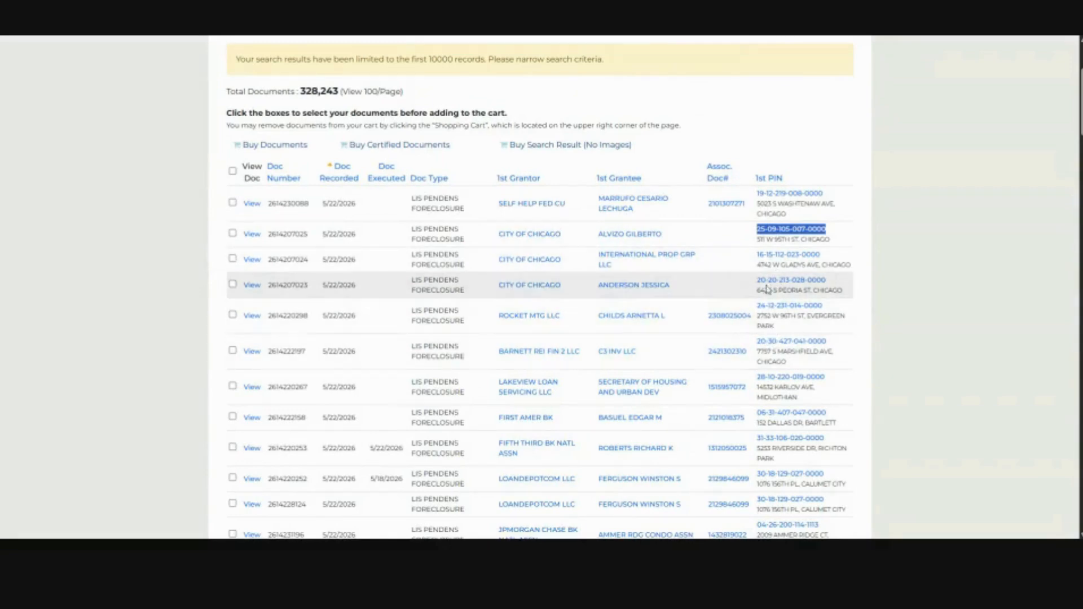
scroll(592, 356, "down", 2)
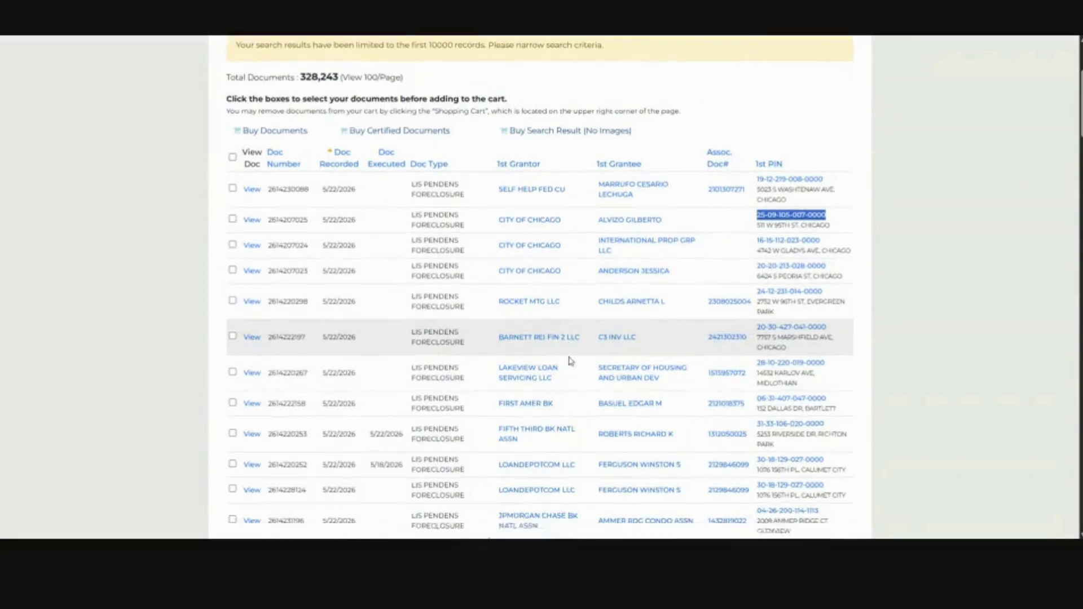
scroll(676, 332, "down", 2)
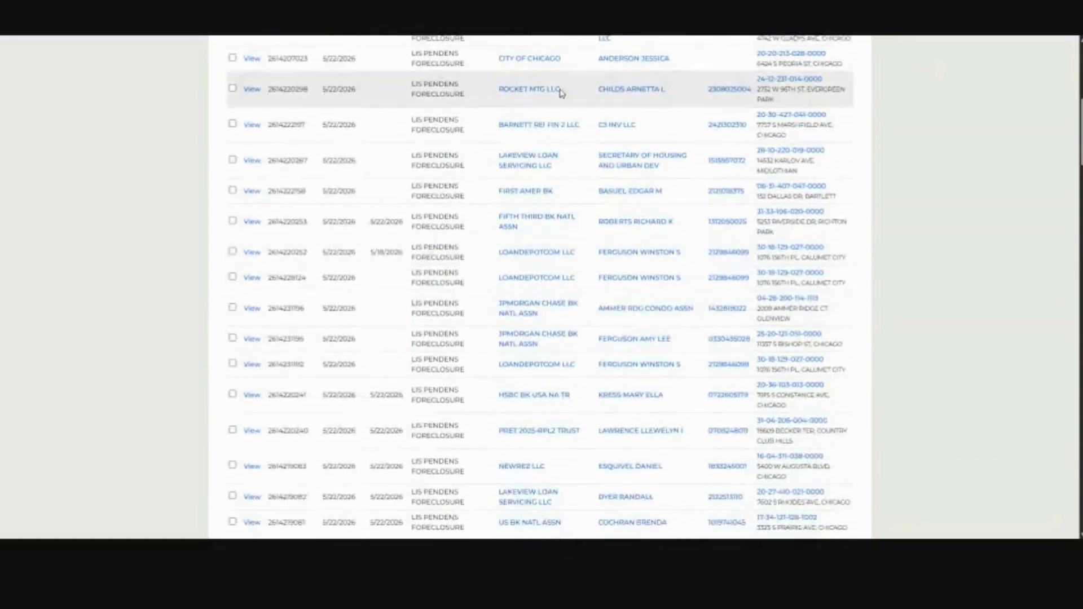